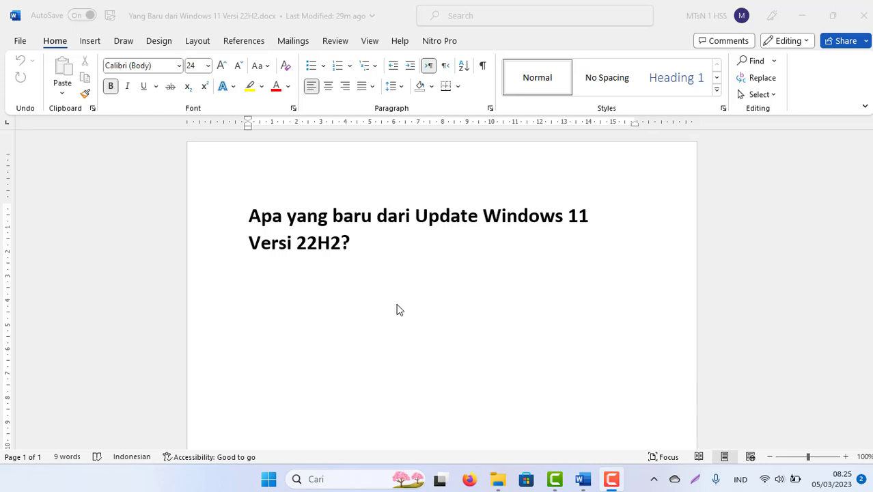
# - Open the Windows Update page in the system settings and check for updates
pyautogui.click(269, 478)
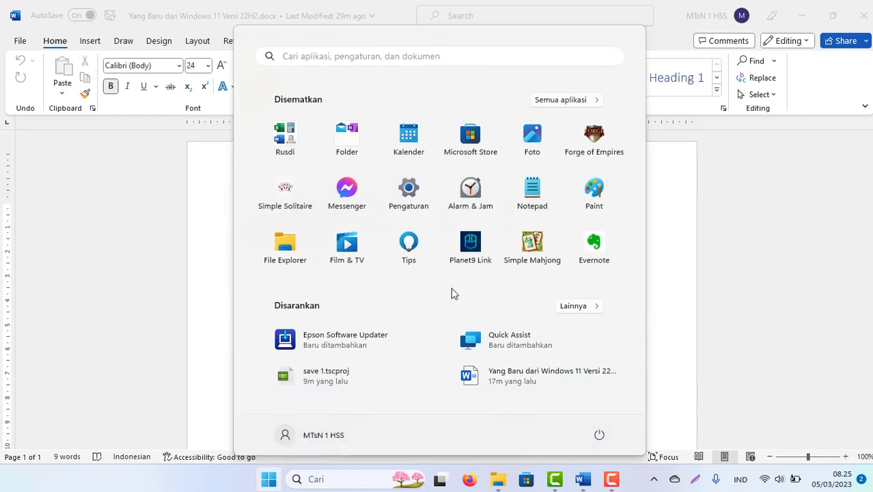
pyautogui.click(401, 191)
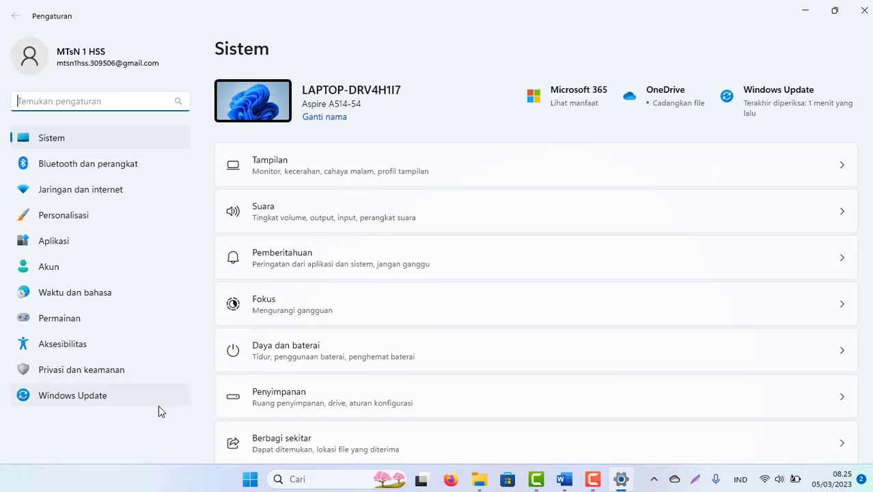
pyautogui.click(83, 400)
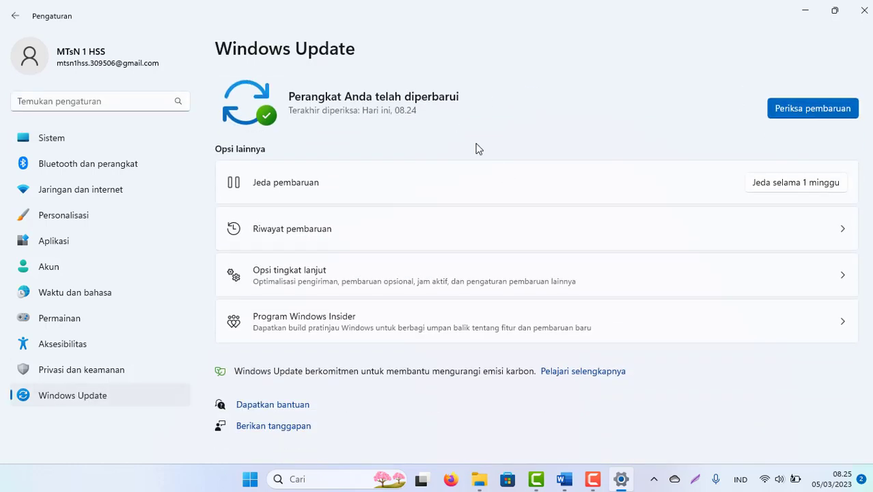
pyautogui.click(831, 115)
# - View the Windows Insider Program page for the installed build and Insider settings, and return to Windows Update
pyautogui.click(278, 331)
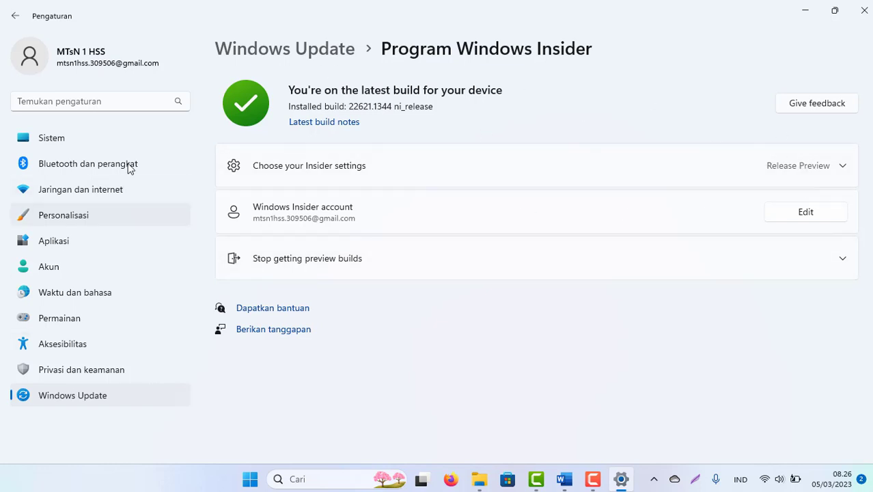
pyautogui.click(15, 15)
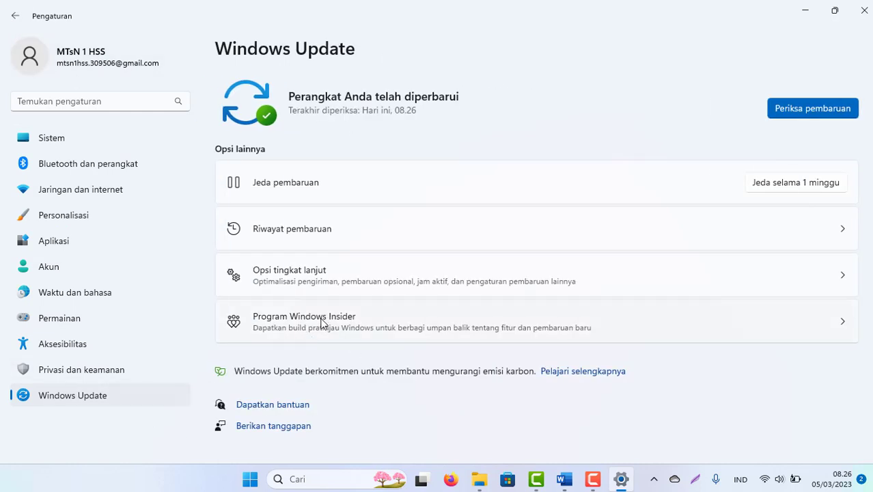
pyautogui.click(323, 324)
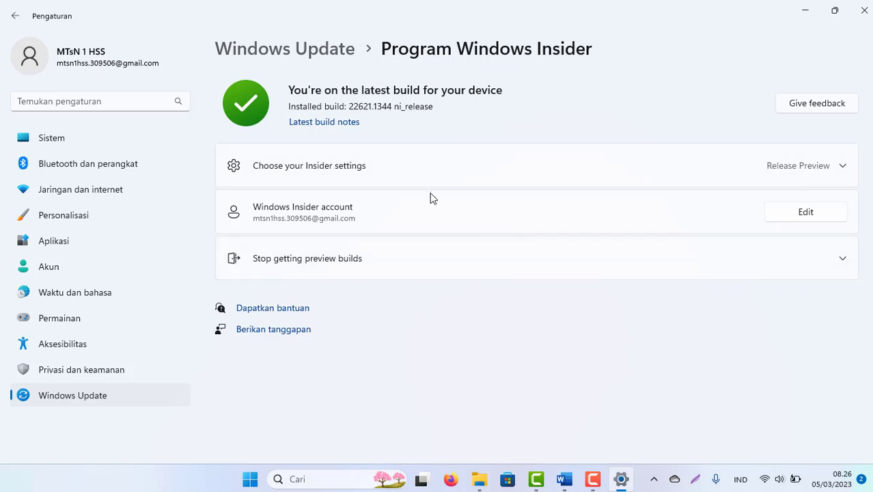
pyautogui.click(14, 19)
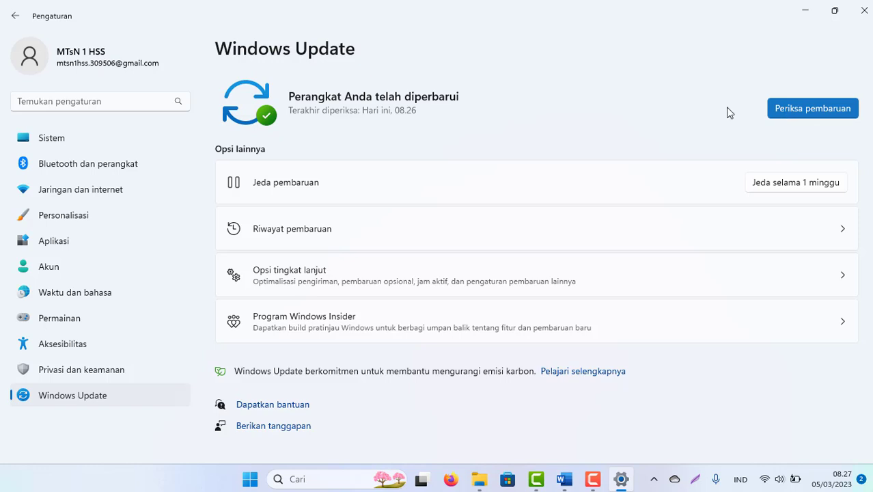
# - From the update history, open the what's-new tips for Windows 11, version 22H2, and maximize their window
pyautogui.click(285, 234)
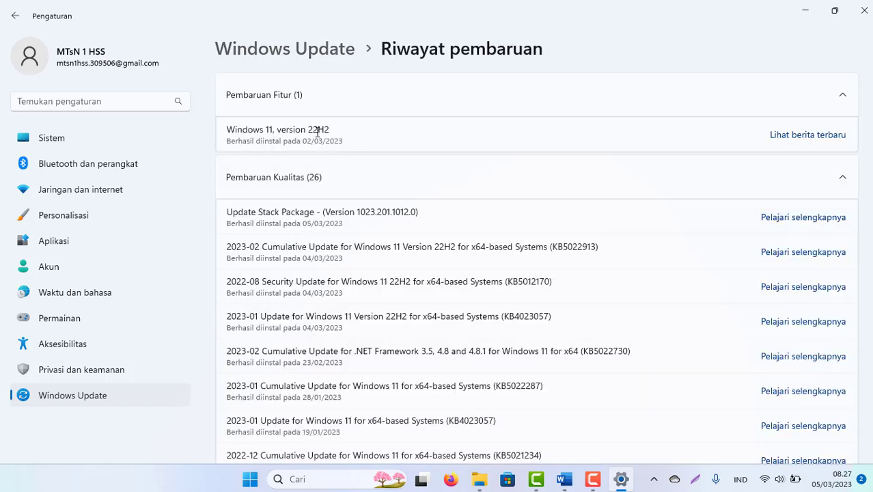
pyautogui.click(808, 135)
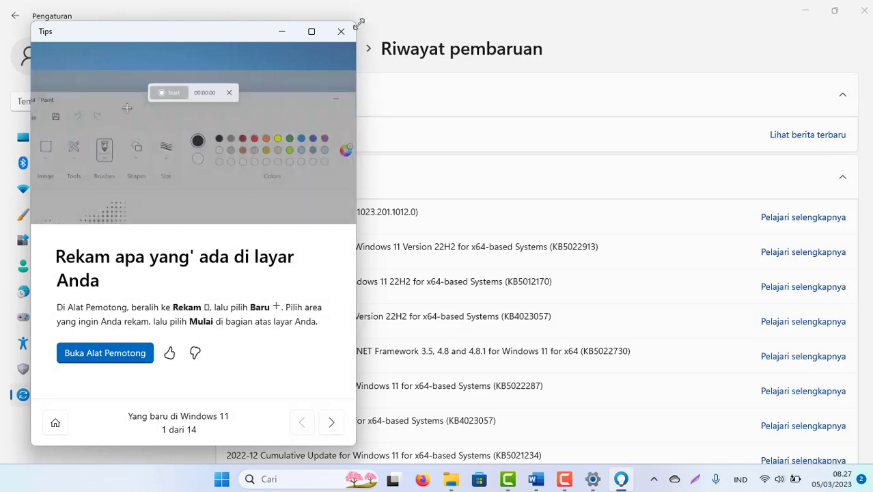
pyautogui.click(312, 31)
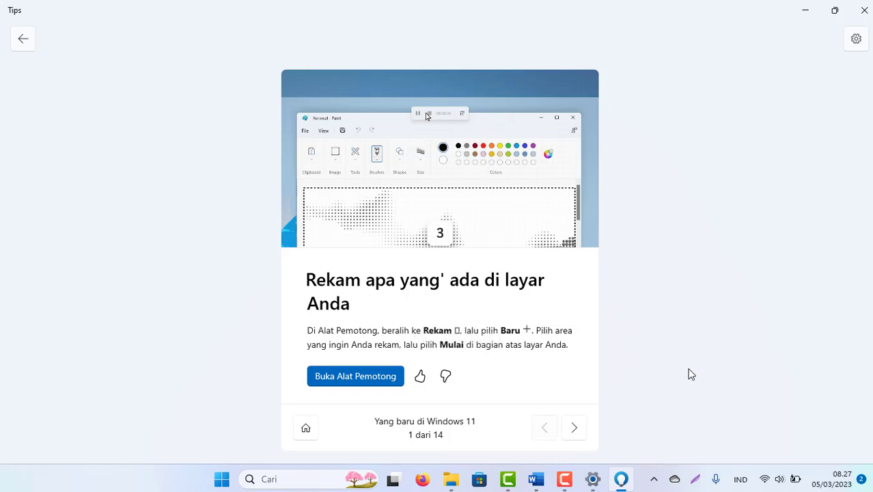
# - Page through the Windows 11 what's-new tips up to the one about creating app folders in Start
pyautogui.click(574, 428)
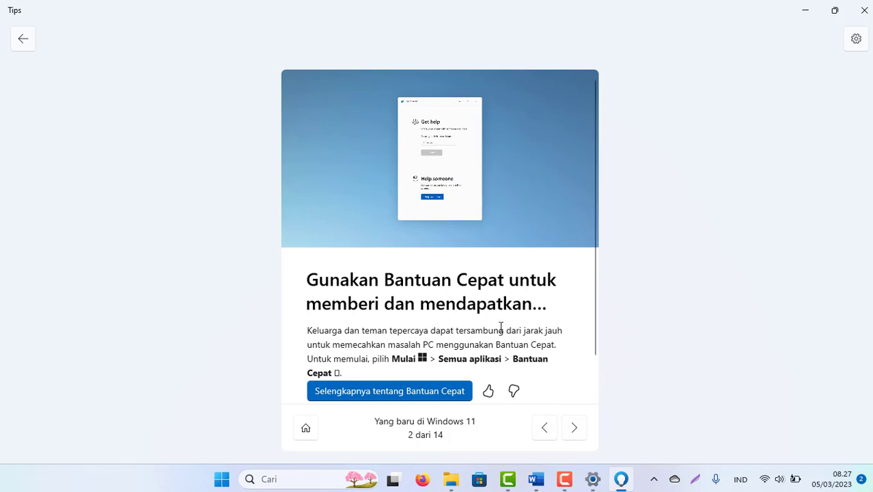
pyautogui.click(576, 431)
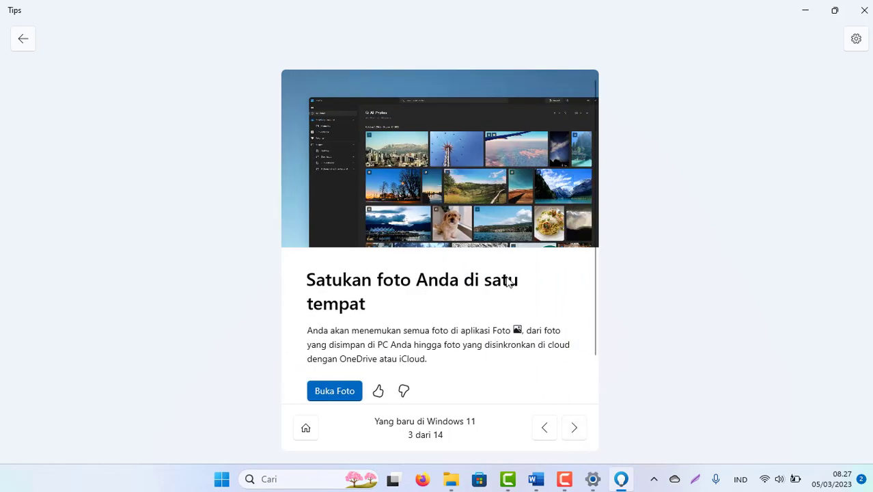
pyautogui.click(574, 428)
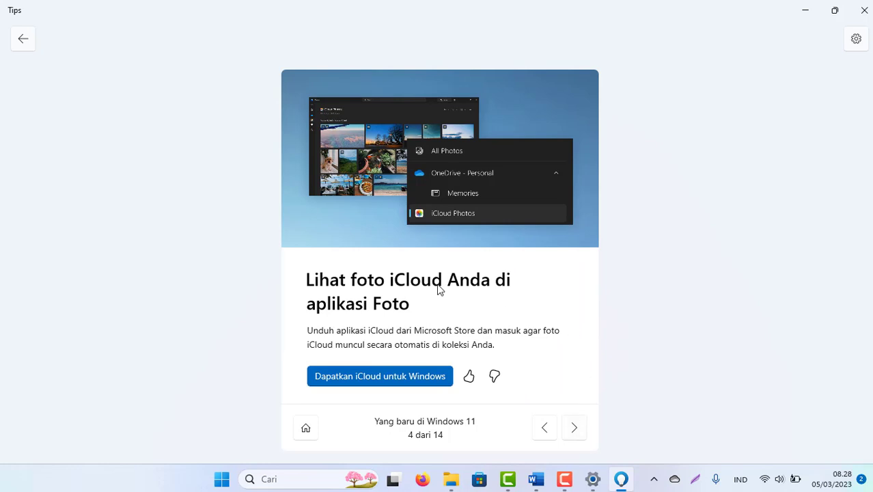
pyautogui.click(575, 429)
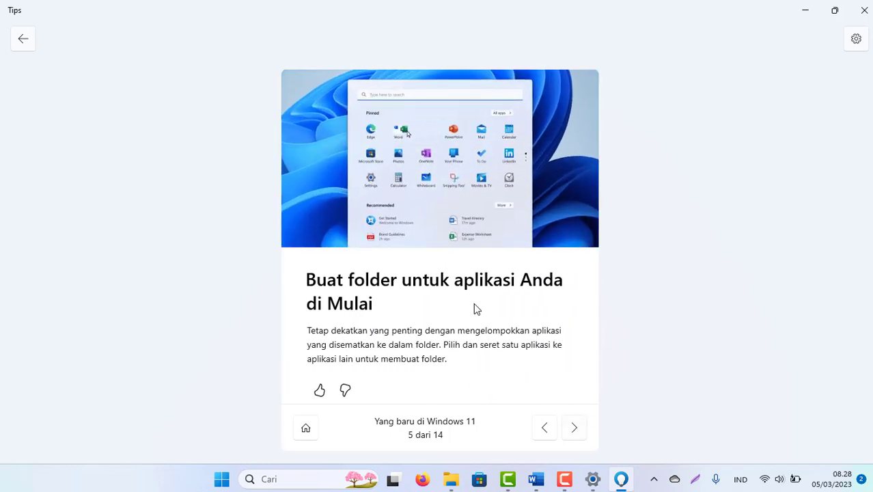
# - Add the pinned Microsoft Store and Foto apps to the Start folder containing Excel and Word, and check the folder's contents
pyautogui.click(221, 479)
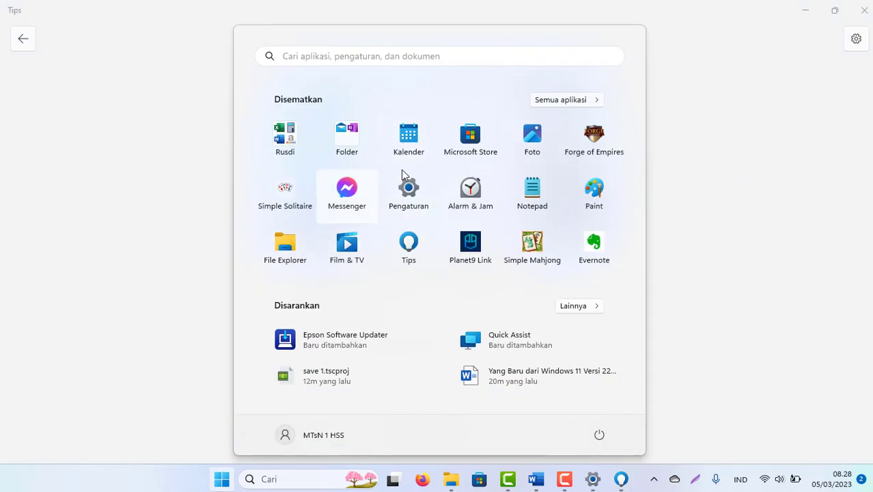
pyautogui.moveTo(470, 146); pyautogui.dragTo(291, 139)
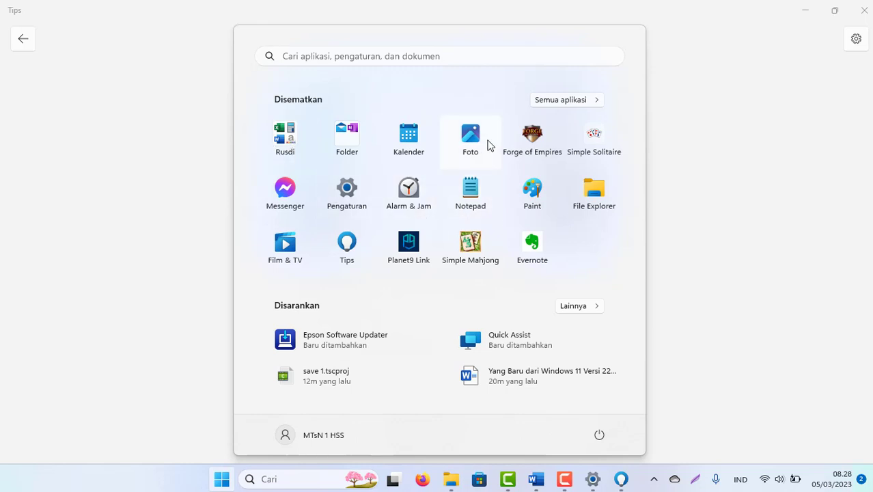
pyautogui.moveTo(472, 142); pyautogui.dragTo(285, 145)
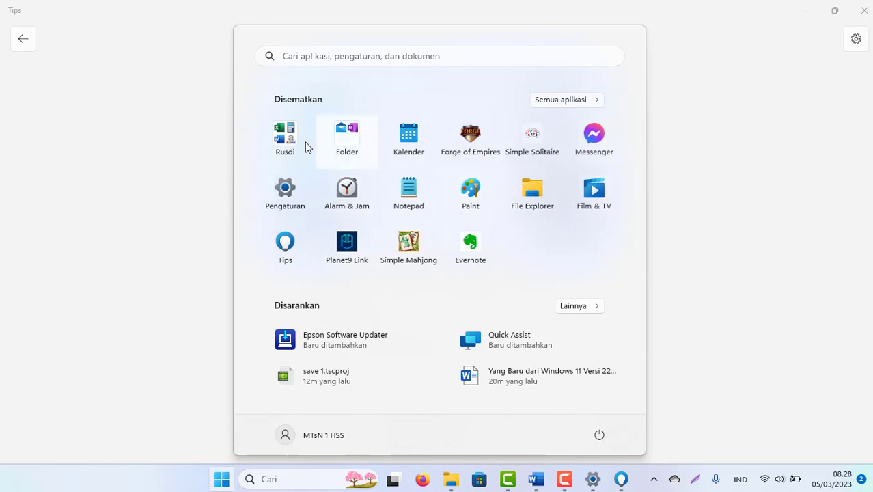
pyautogui.click(285, 146)
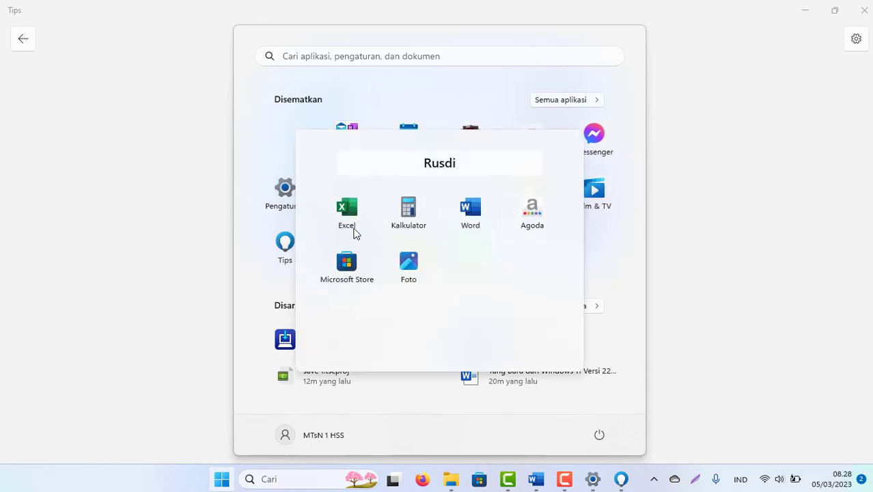
pyautogui.click(152, 256)
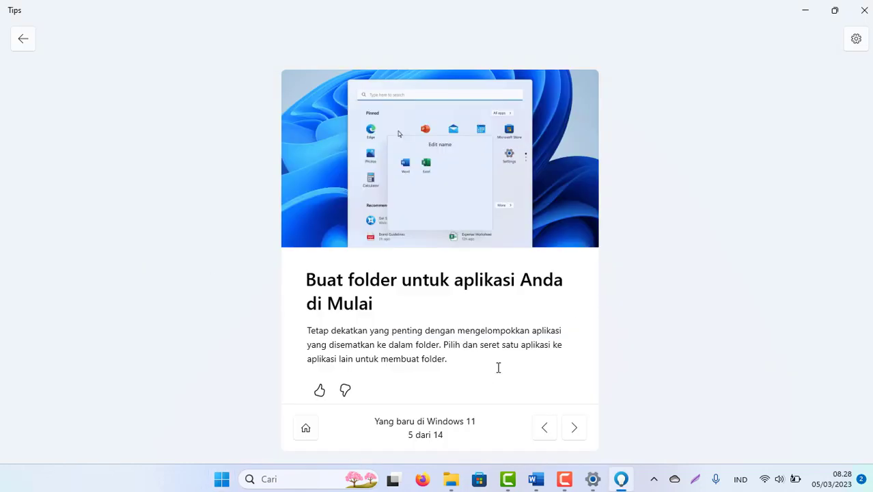
# - Read through the remaining what's-new tips, from organizing files to the security overview, and switch back to the Word document
pyautogui.click(575, 427)
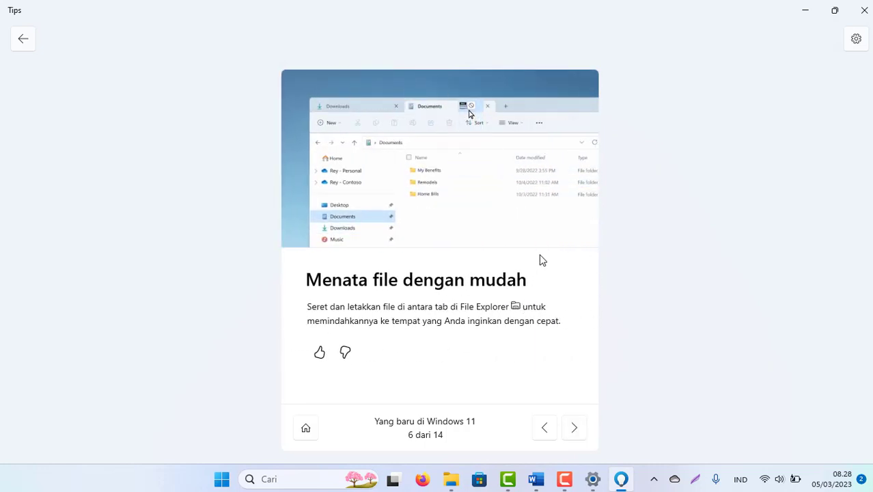
pyautogui.click(575, 429)
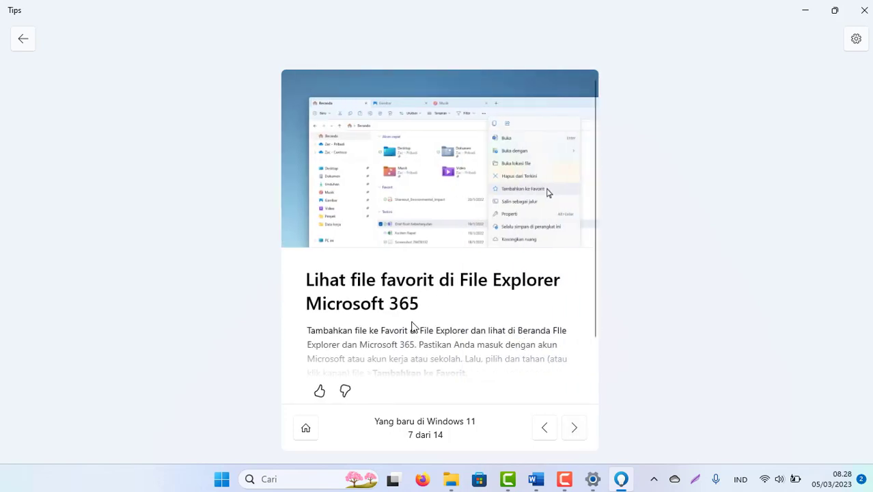
pyautogui.click(576, 427)
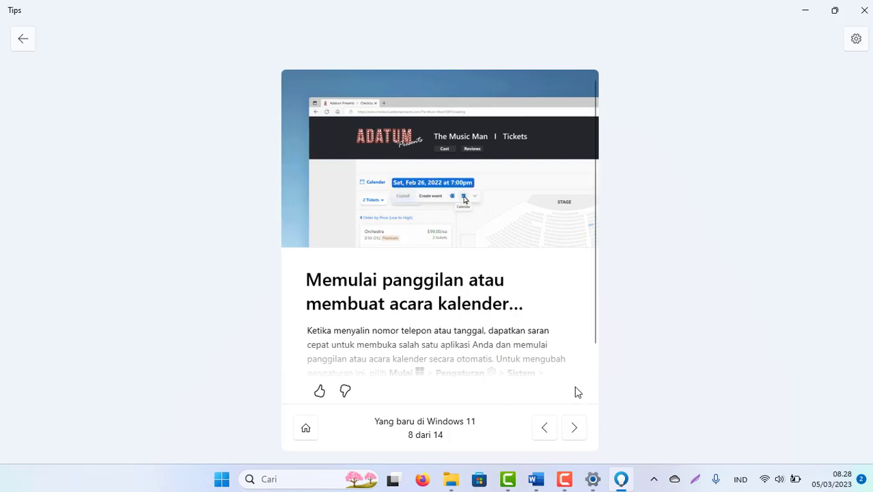
pyautogui.click(572, 428)
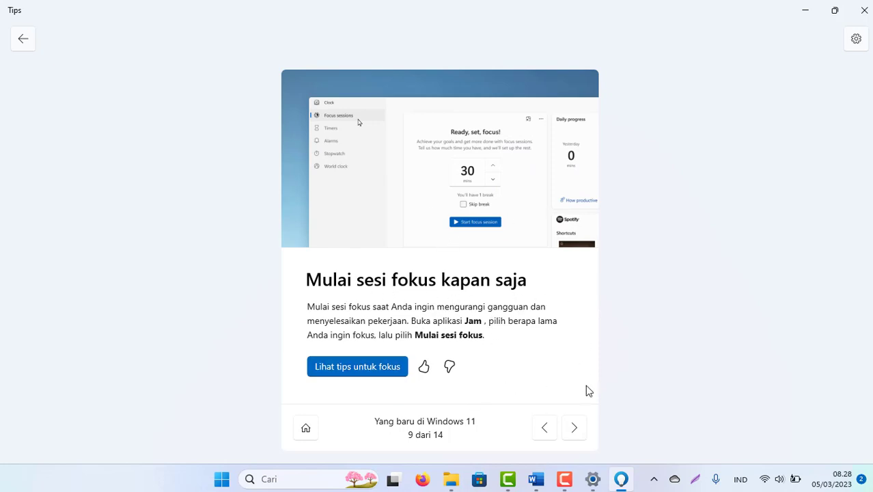
pyautogui.click(575, 428)
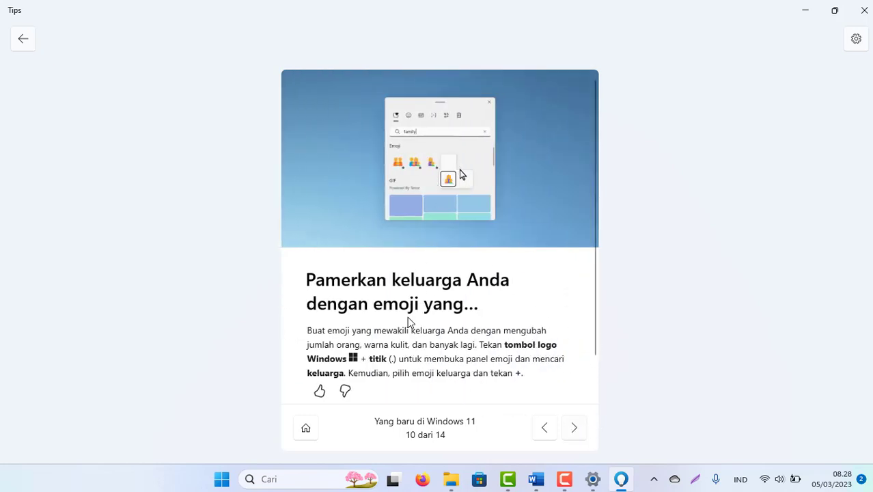
pyautogui.click(575, 428)
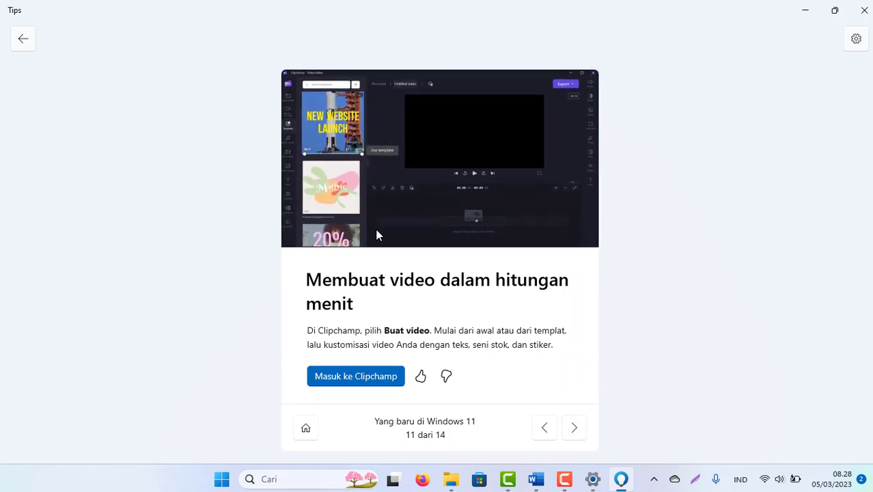
pyautogui.click(575, 428)
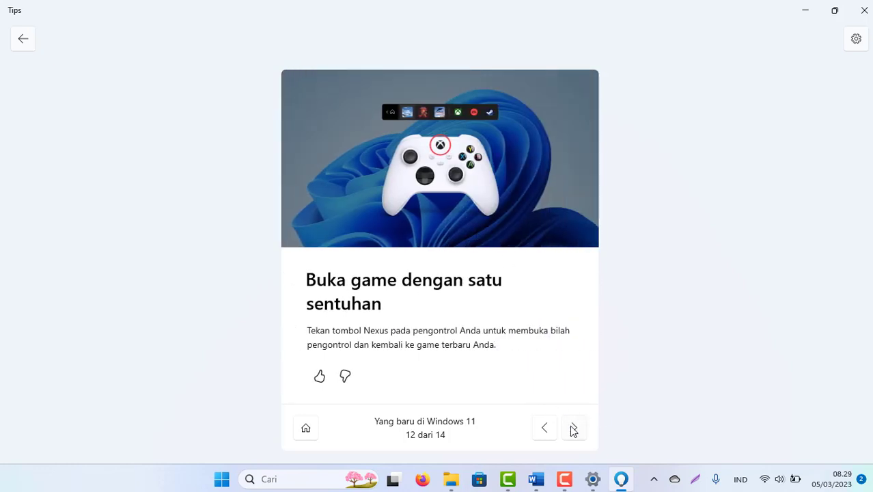
pyautogui.click(573, 428)
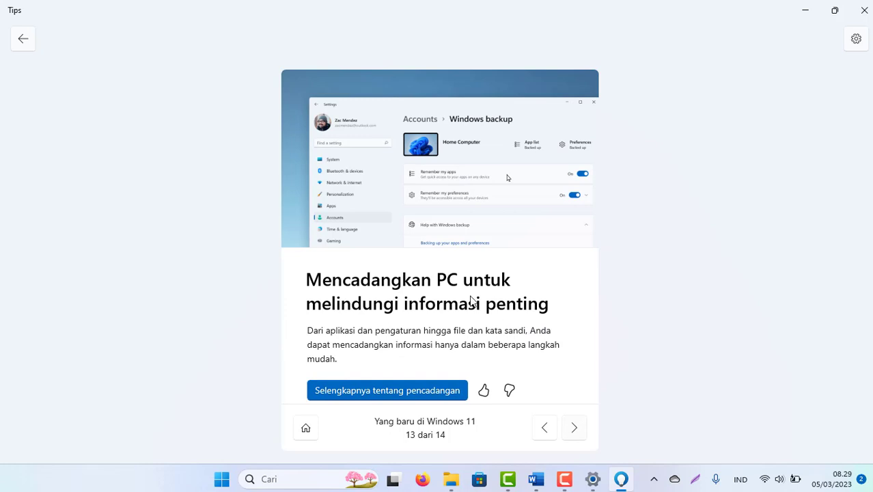
pyautogui.click(576, 428)
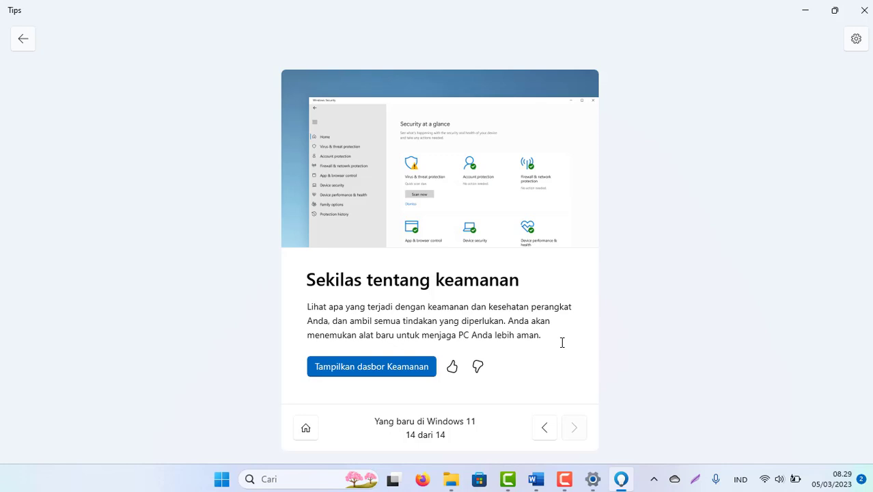
pyautogui.click(532, 412)
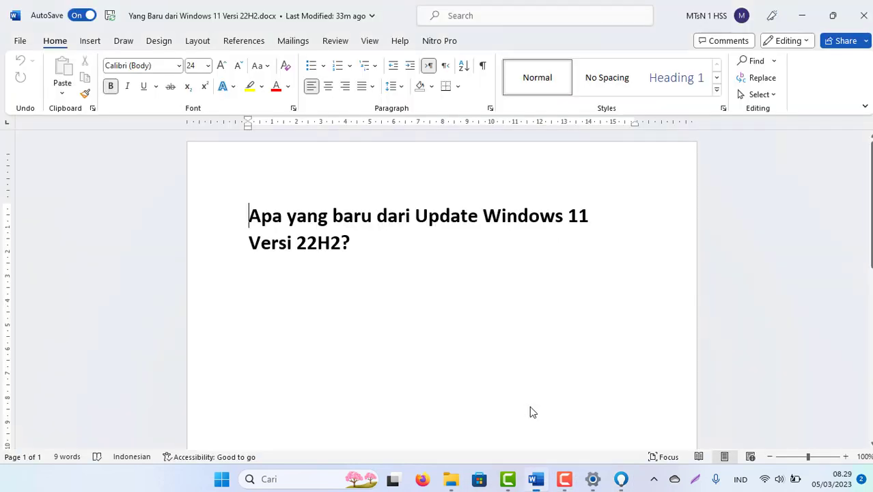